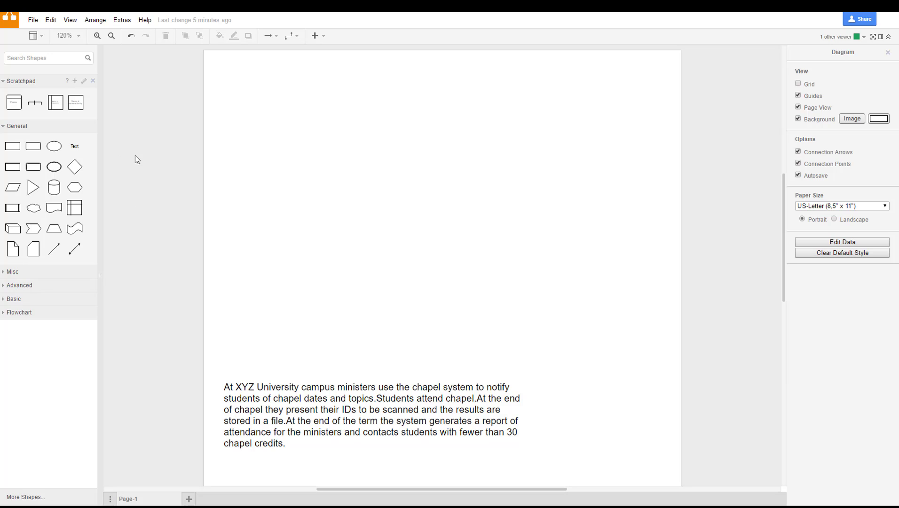
Place an external entity box near the top of the page labeled 'Campus Ministers'.
left_click_drag(83, 99, 335, 84)
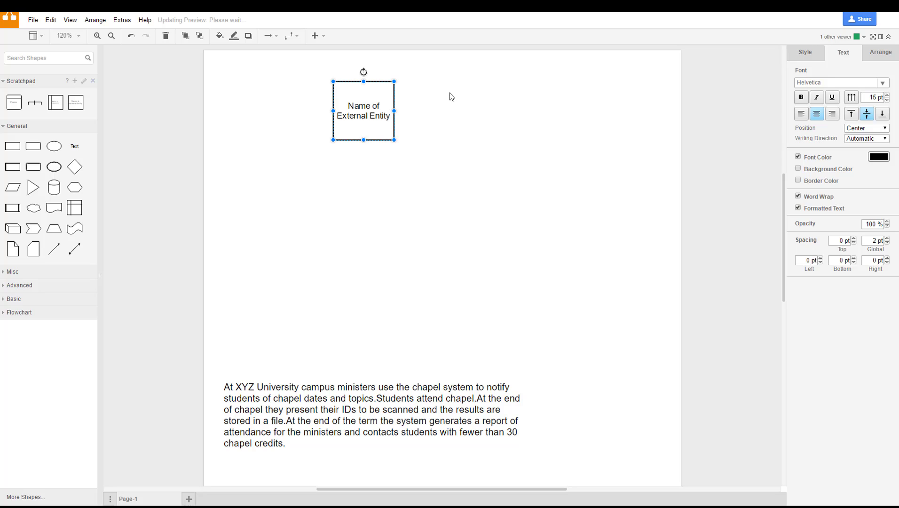
double_click(376, 114)
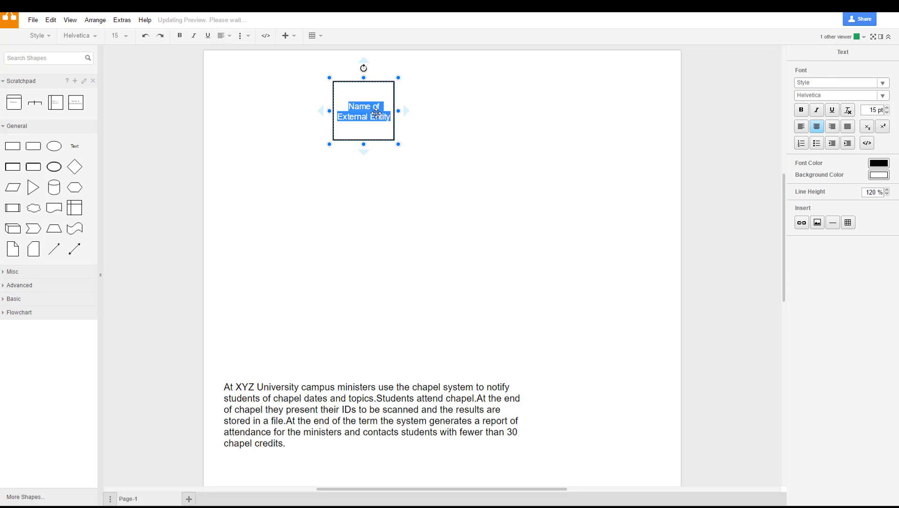
type("Campus")
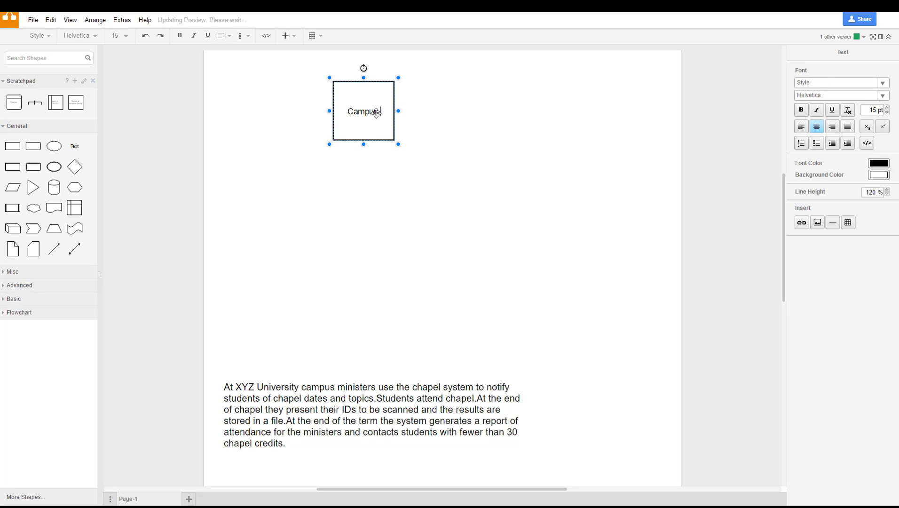
type(" Minister")
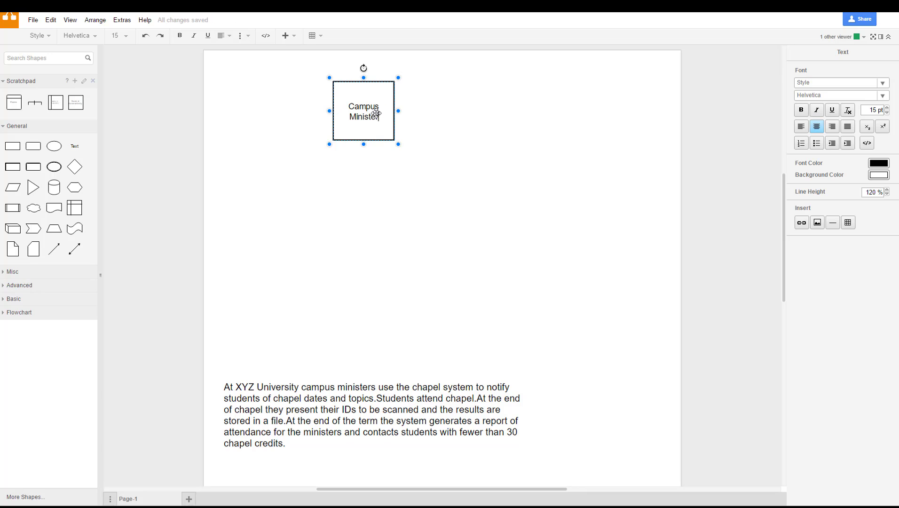
type("s")
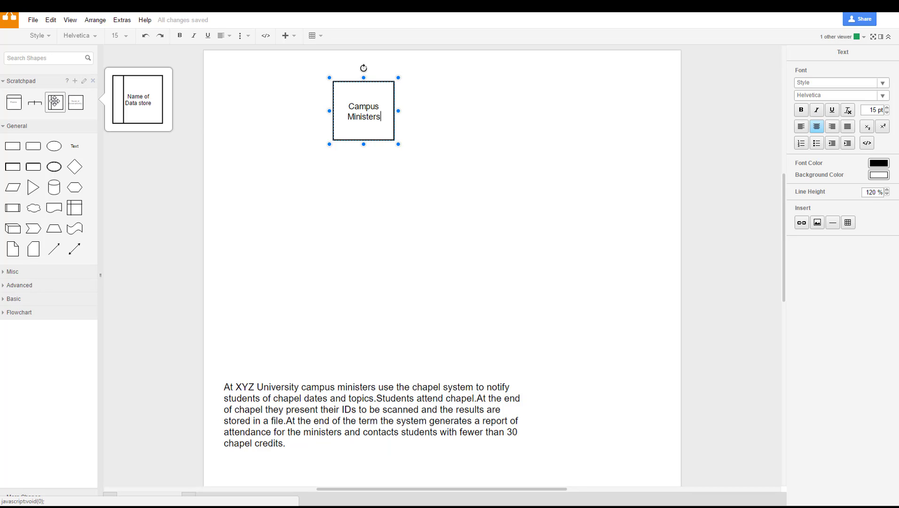
mouse_move(72, 102)
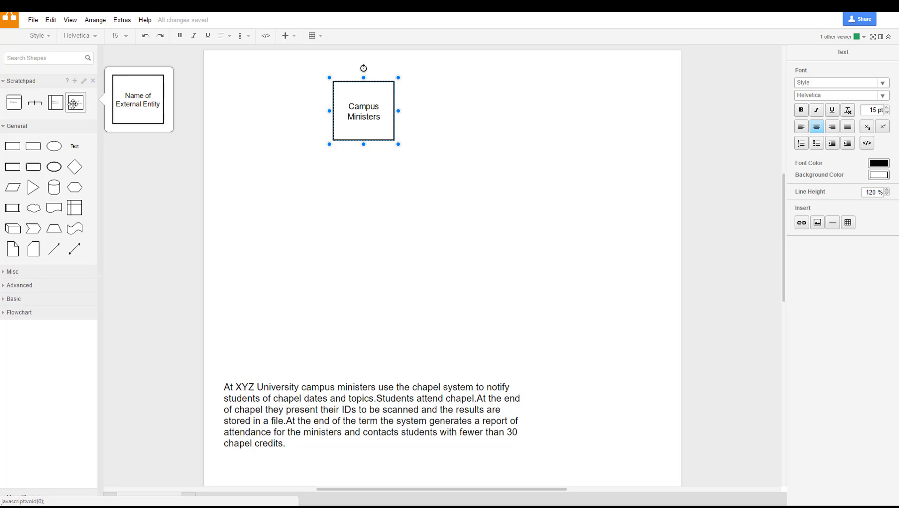
Add another external entity below-left of Campus Ministers and label it 'Students'.
left_click_drag(72, 102, 234, 181)
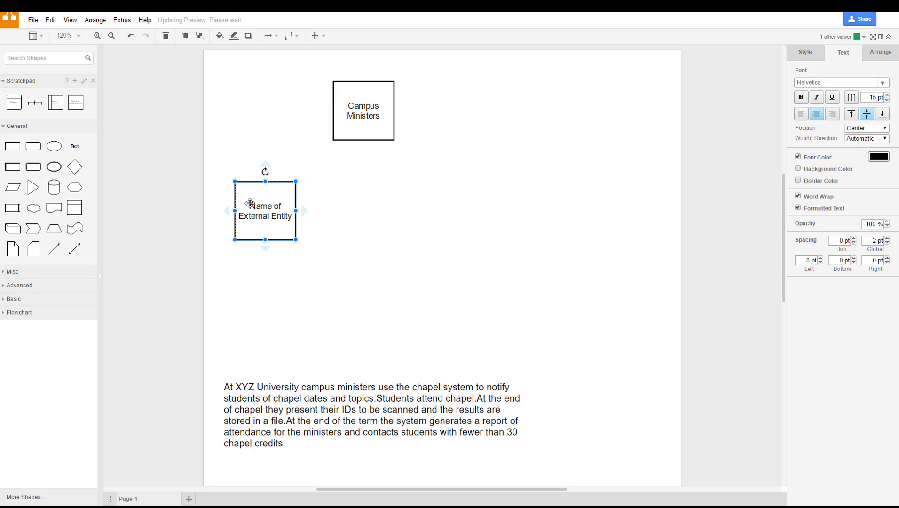
double_click(280, 211)
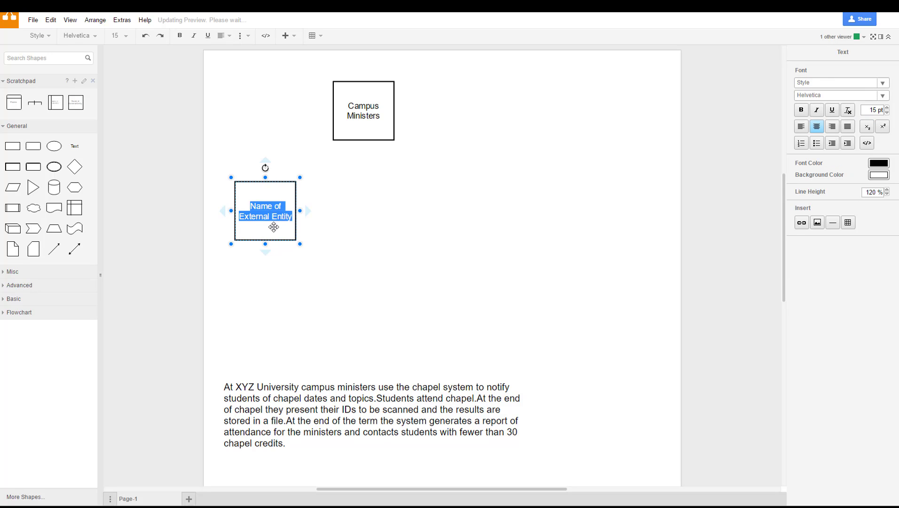
type("Students")
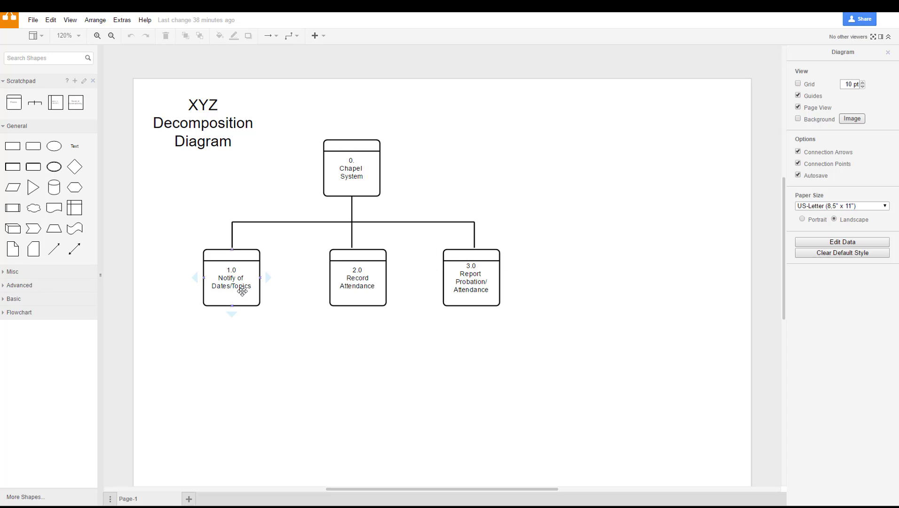
Paste process '1.0 Notify of Dates/Topics' below Campus Ministers, right of Students.
left_click(254, 302)
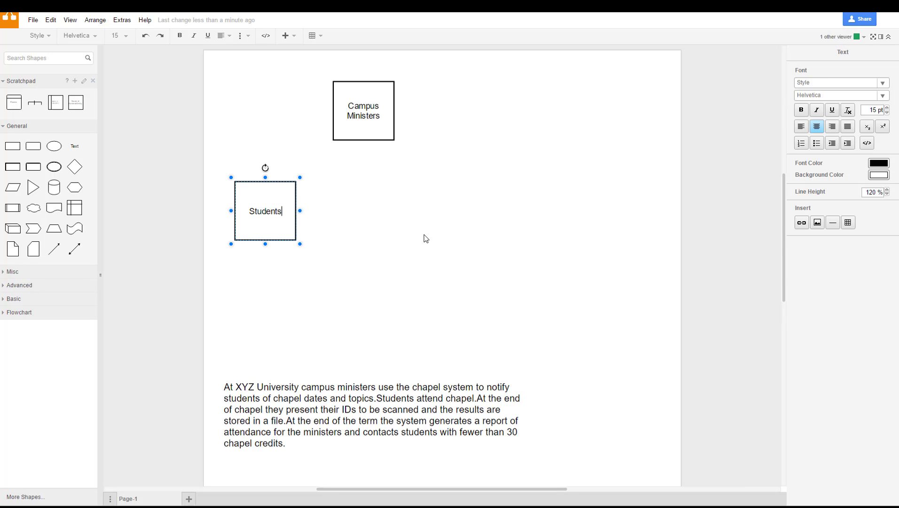
left_click(423, 240)
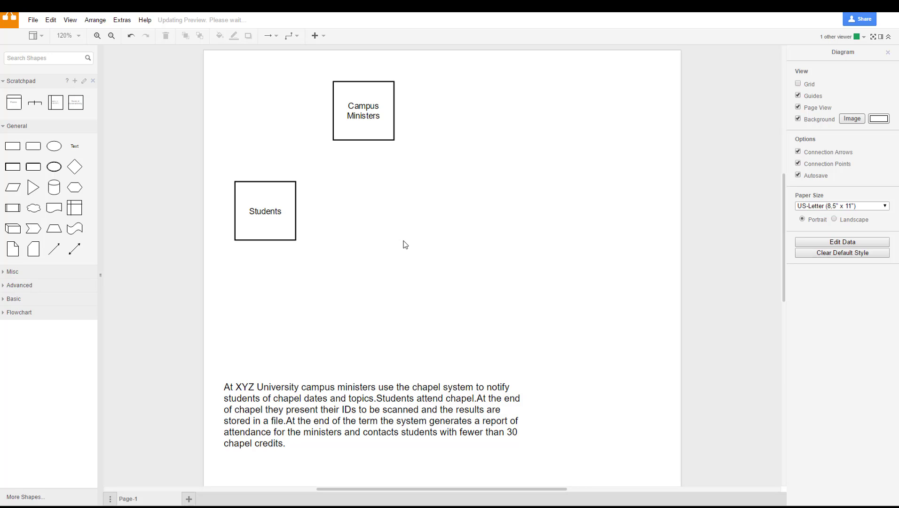
key("ctrl+v")
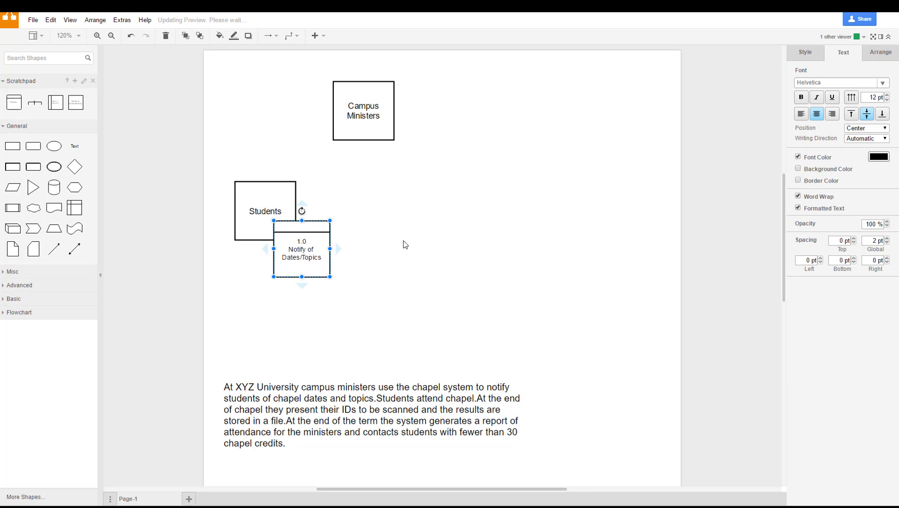
left_click_drag(306, 242, 379, 203)
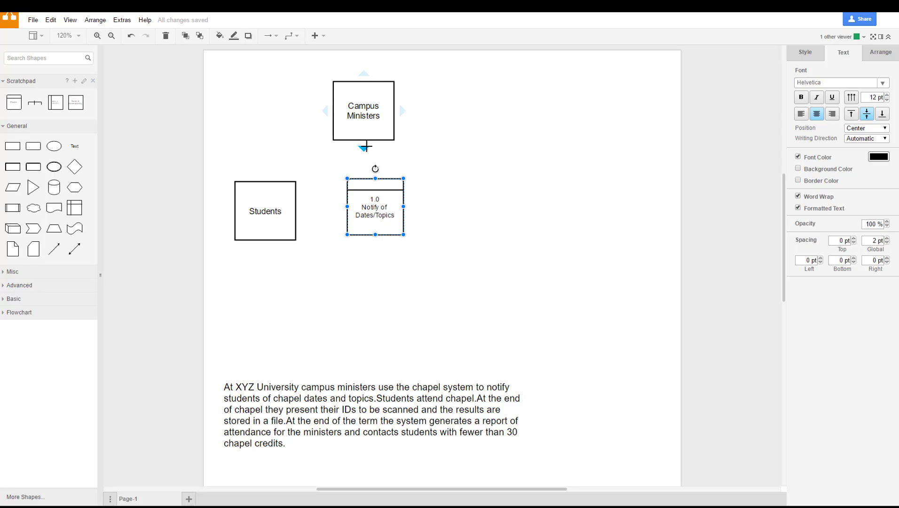
Draw an arrow from Campus Ministers down to process 1.0 labeled 'Chapel Dates/Topics'.
left_click_drag(364, 145, 372, 178)
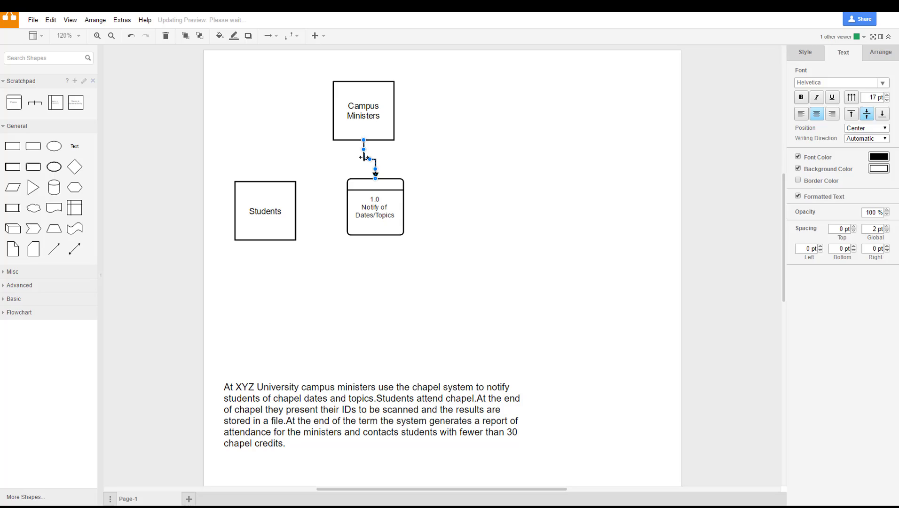
double_click(367, 158)
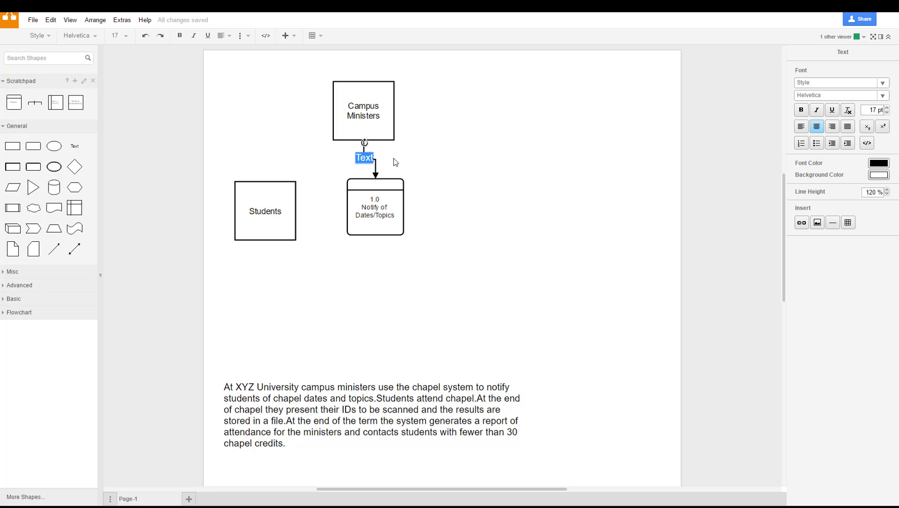
type("Dates")
key("BackSpace")
key("BackSpace")
key("BackSpace")
key("BackSpace")
key("BackSpace")
type("Chapel Dates/Topics")
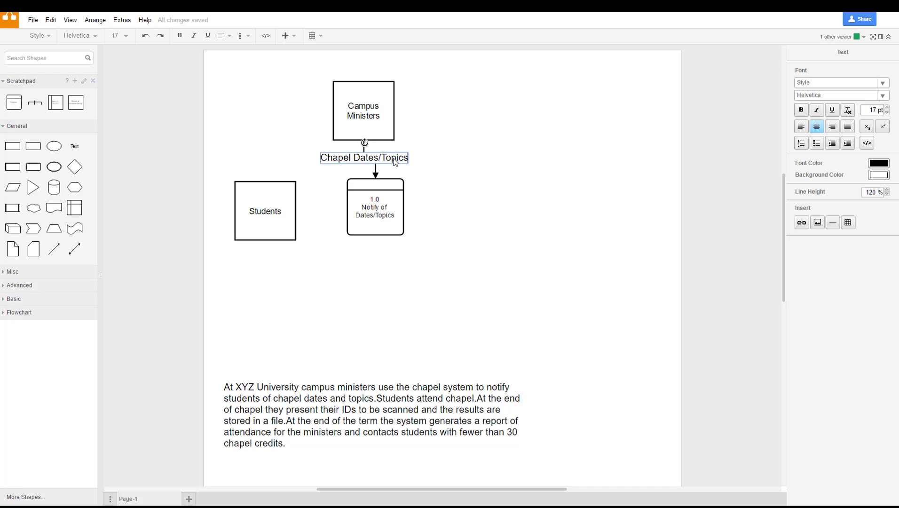
key("ctrl+a")
key("ctrl+c")
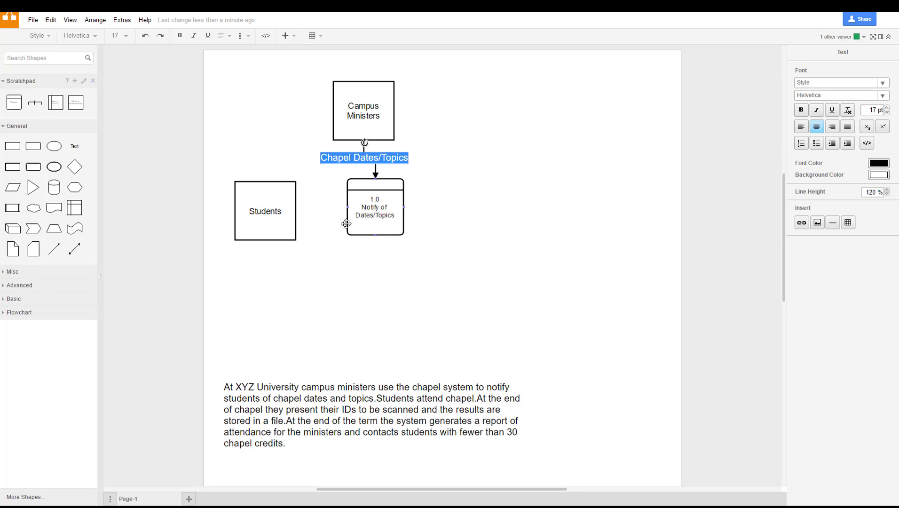
Add a two-line 'Chapel Dates/Topics' arrow from process 1.0 to Students, then nudge process 1.0 right.
key("Escape")
left_click_drag(331, 208, 293, 210)
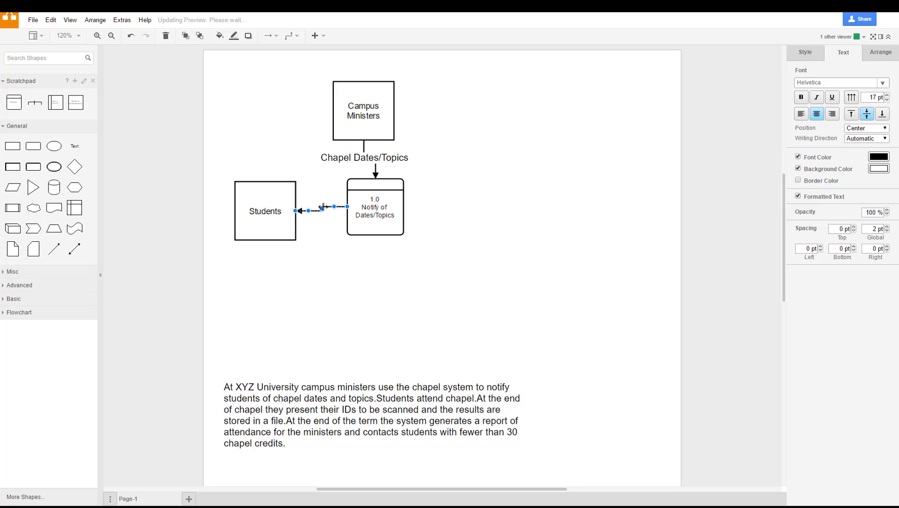
double_click(329, 213)
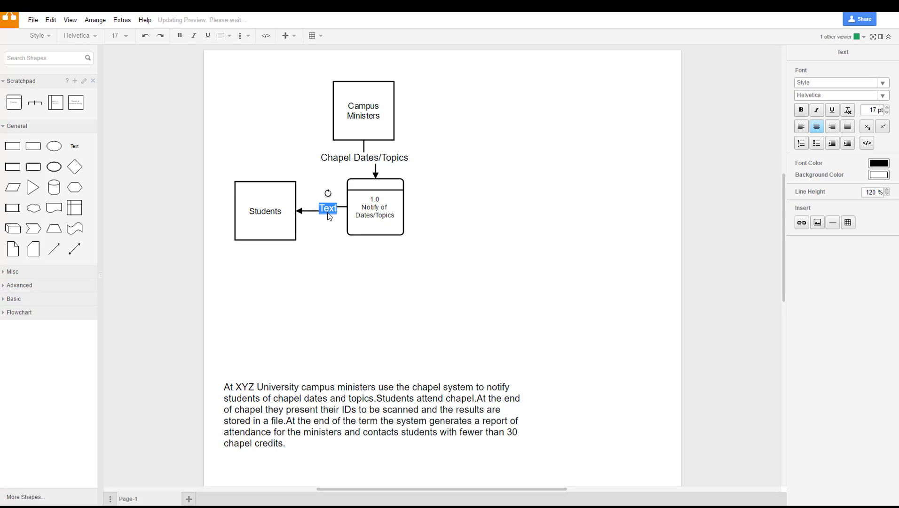
key("ctrl+v")
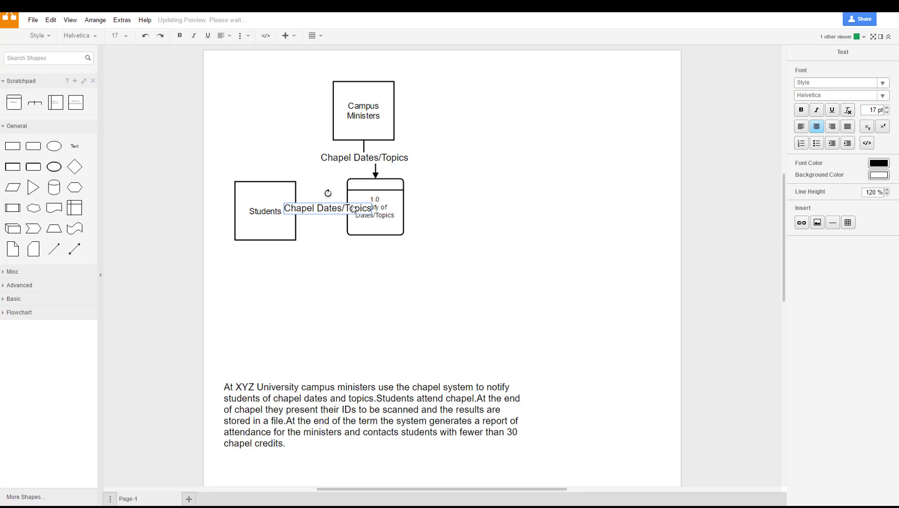
key("Return")
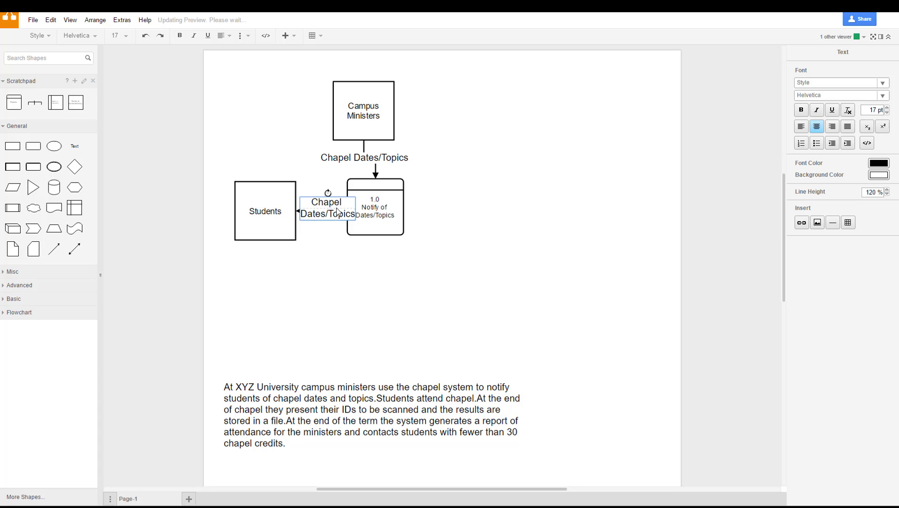
left_click(367, 182)
left_click_drag(367, 182, 397, 193)
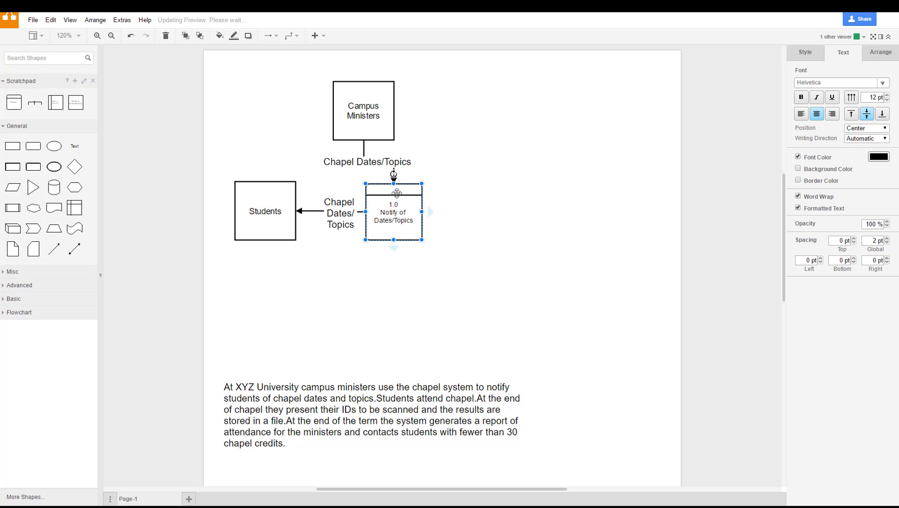
left_click_drag(371, 108, 399, 107)
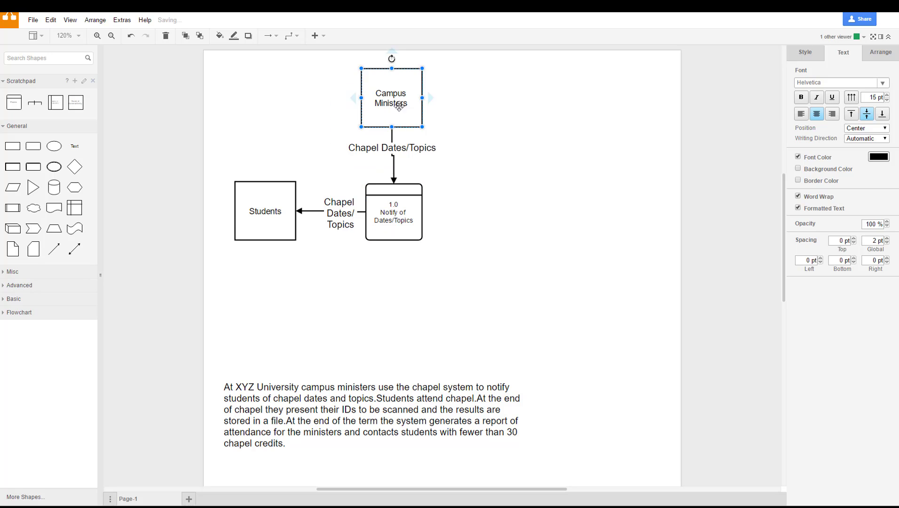
double_click(258, 212)
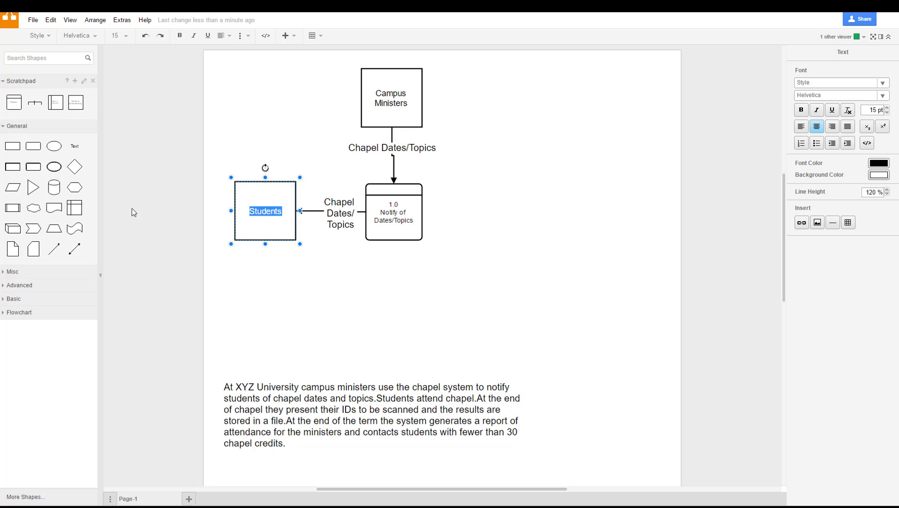
Add an 'Attendance' data store right of process 1.0, then select process 2.0 in the decomposition diagram.
left_click_drag(56, 103, 467, 213)
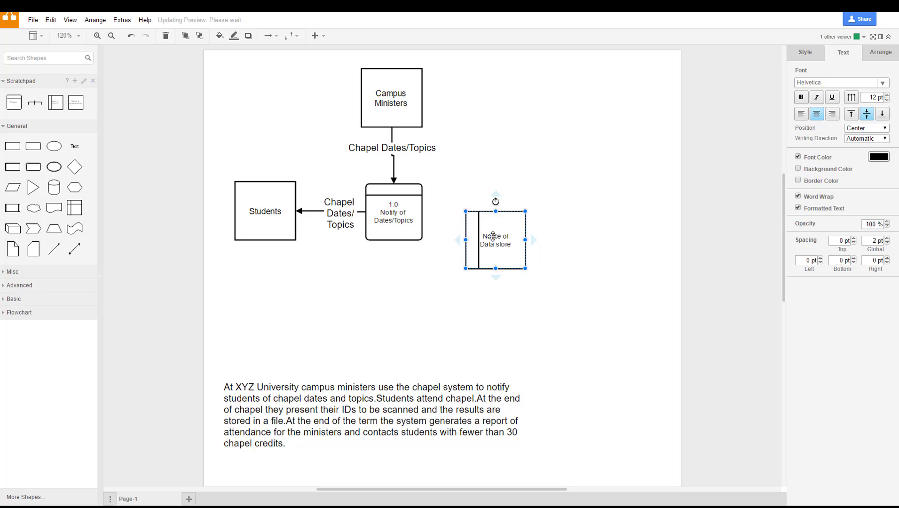
double_click(492, 237)
type("Attendance")
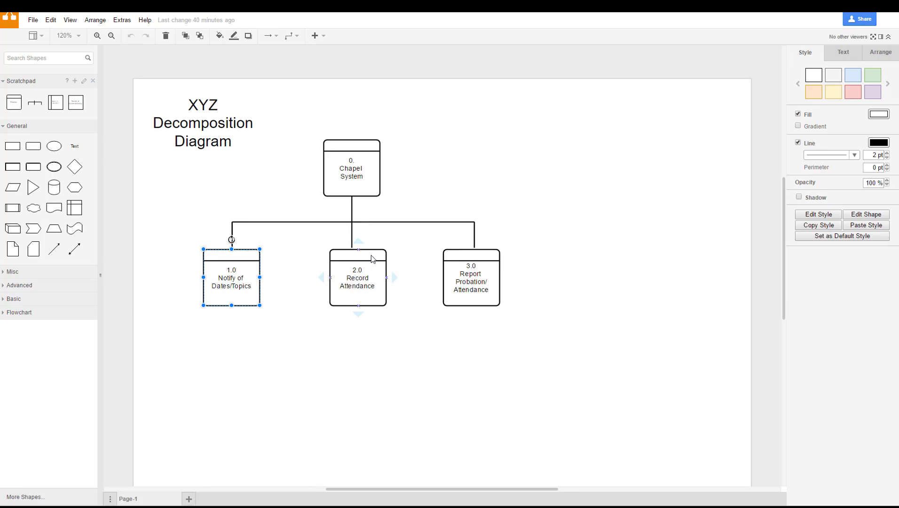
left_click(372, 258)
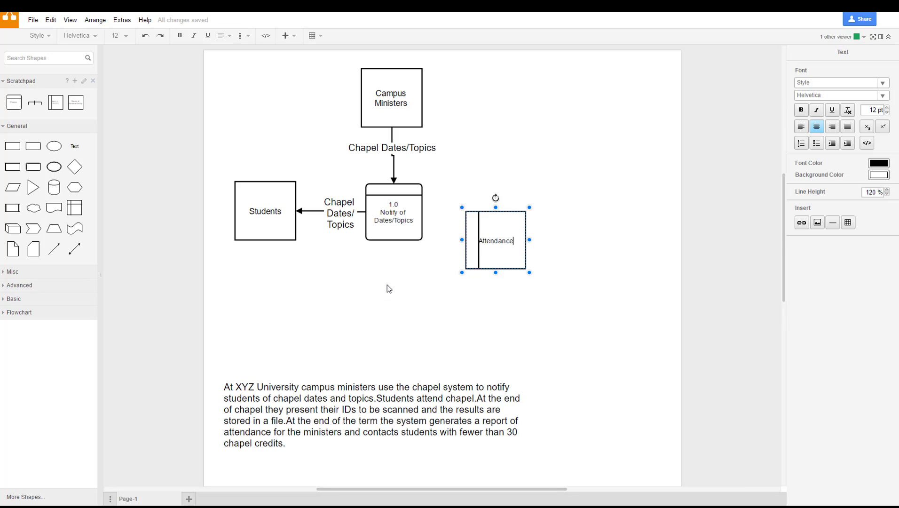
Paste process '2.0 Record Attendance' below process 1.0 and start an arrow from Students.
left_click(387, 285)
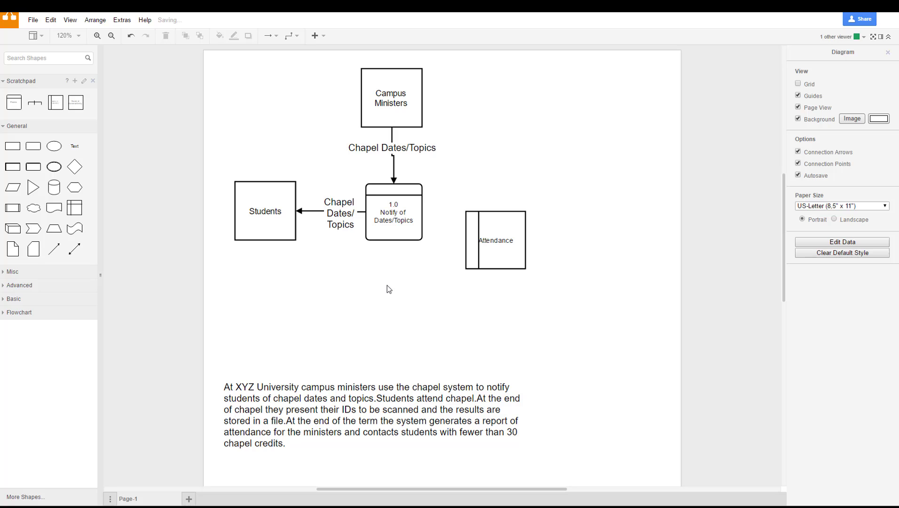
key("ctrl+v")
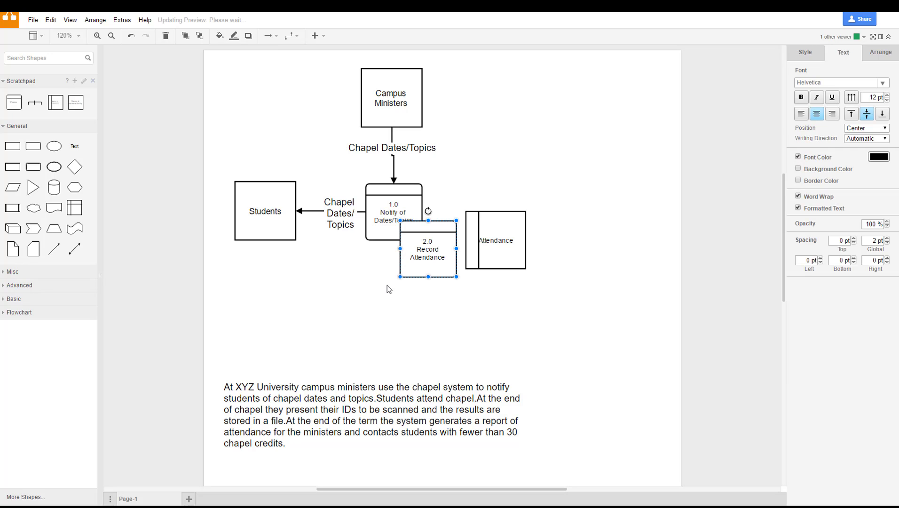
left_click_drag(443, 220, 410, 263)
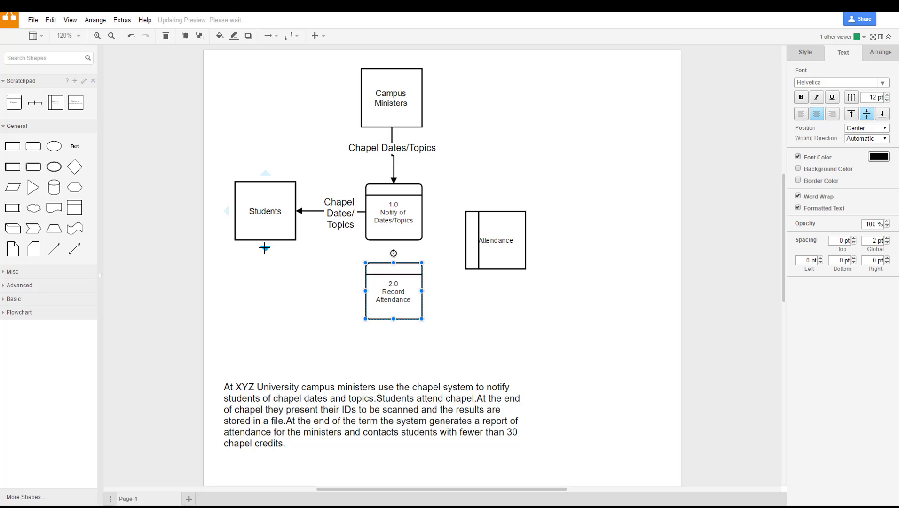
left_click_drag(263, 247, 365, 290)
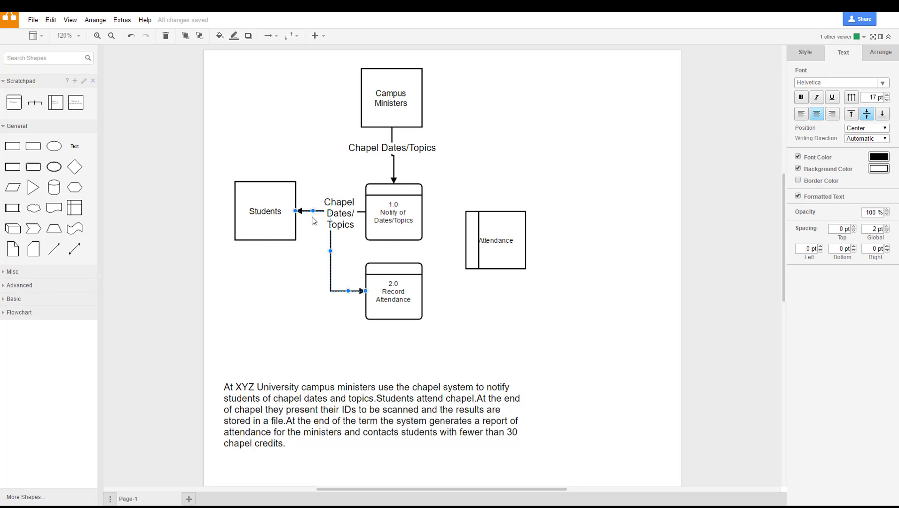
Connect Students to process 2.0 with a flow labeled 'Student ID' on two lines.
left_click_drag(314, 211, 309, 235)
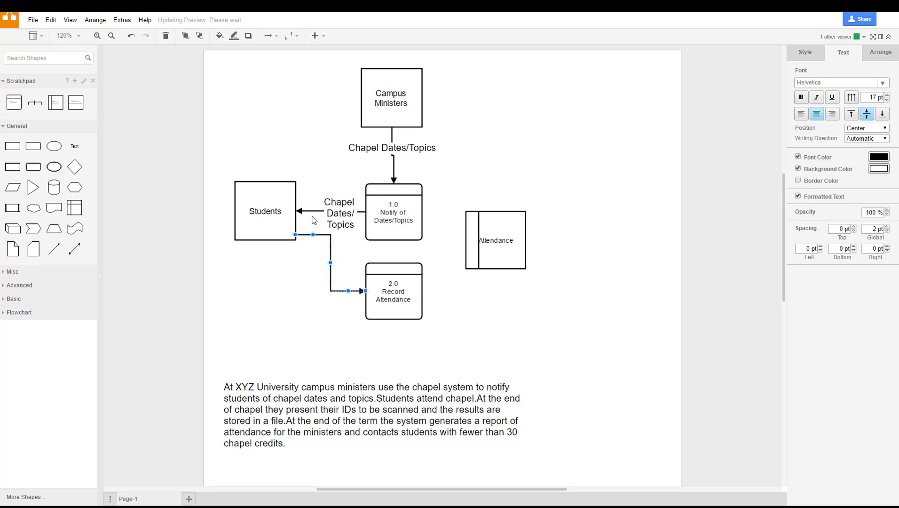
double_click(331, 252)
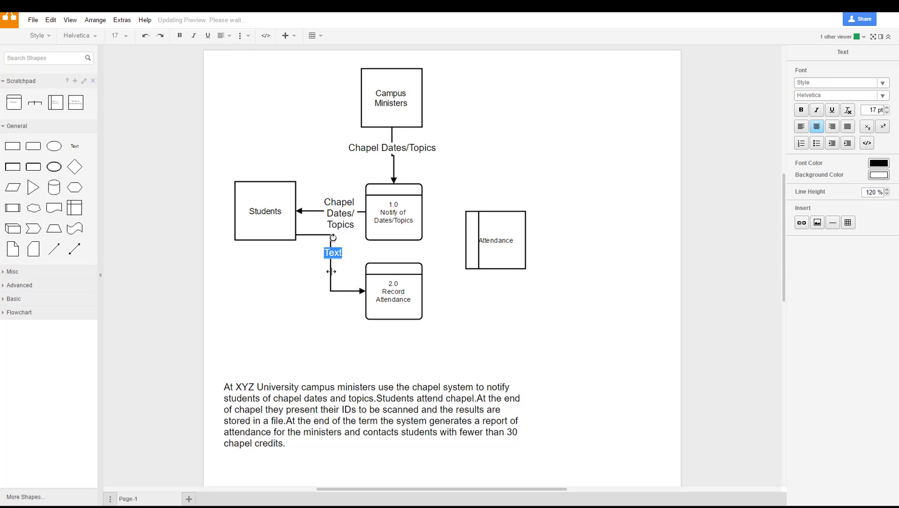
type("Student")
key("Return")
type("ID")
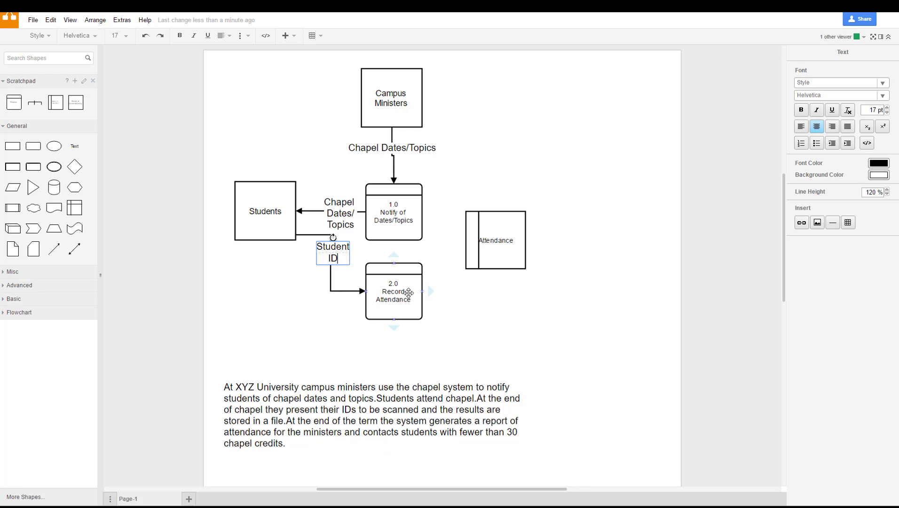
Draw an 'Attendance' flow from process 2.0 to the Attendance store and nudge the store right.
left_click_drag(429, 291, 500, 266)
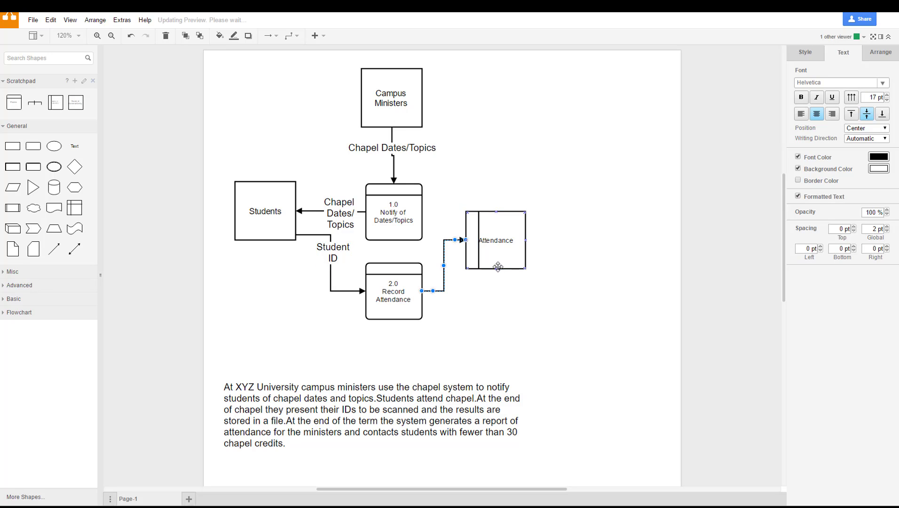
double_click(443, 275)
type("At")
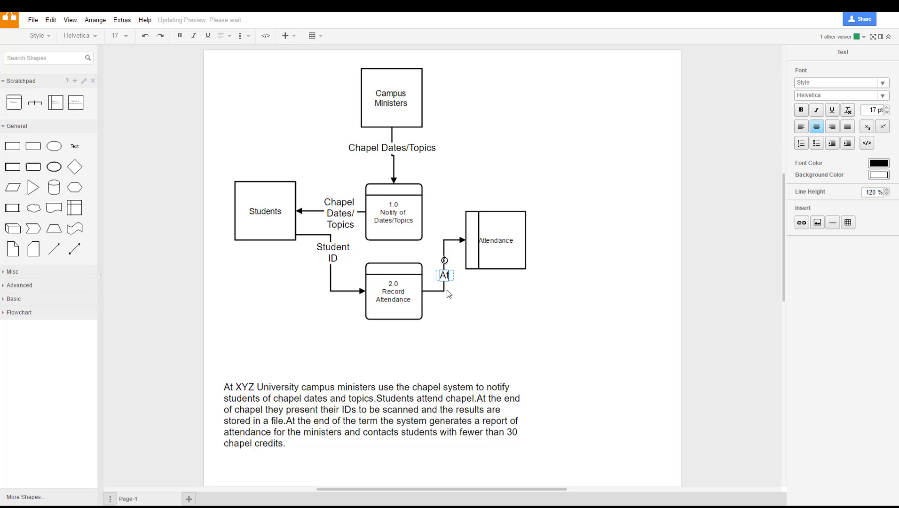
type("tendance")
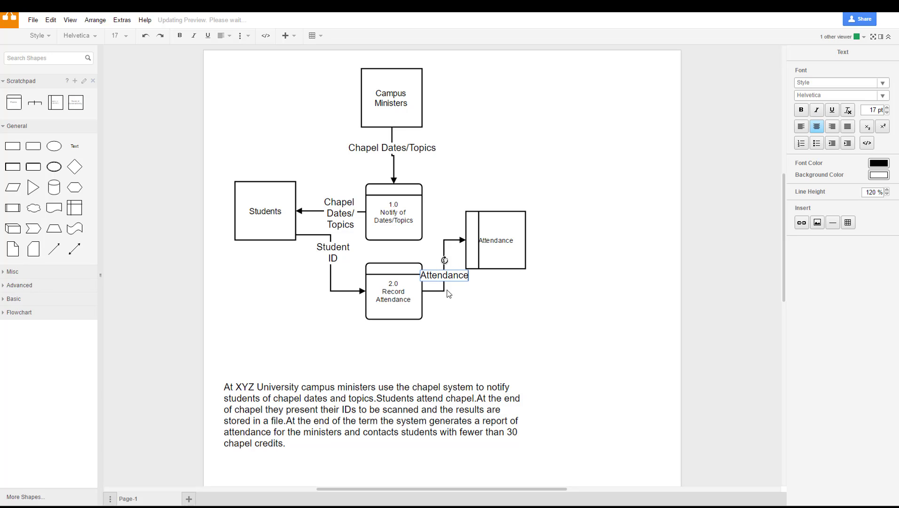
left_click_drag(476, 235, 499, 235)
left_click(195, 394)
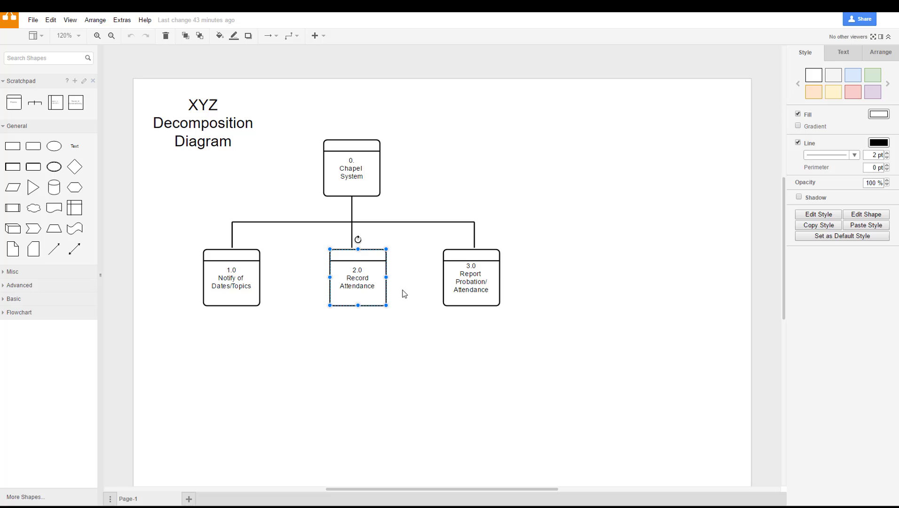
Paste process '3.0 Report Probation/Attendance' below-right of the Attendance store.
left_click(460, 282)
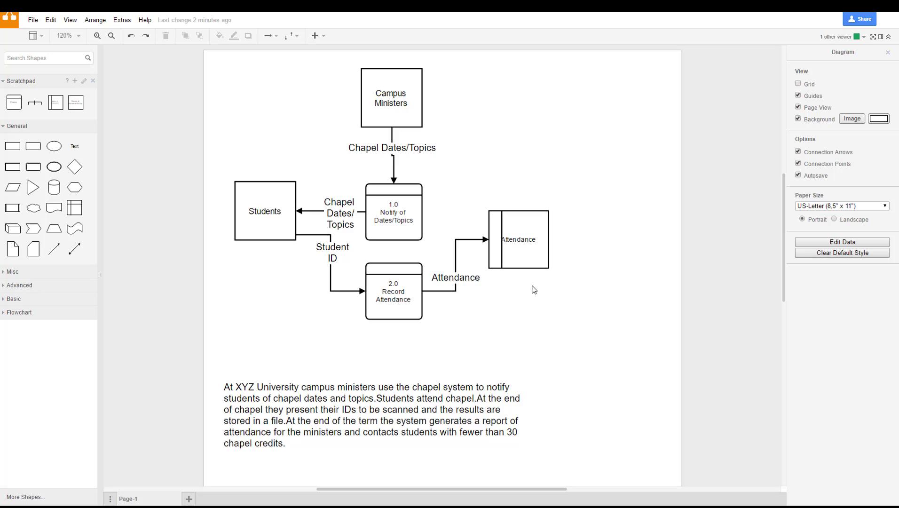
key("ctrl+v")
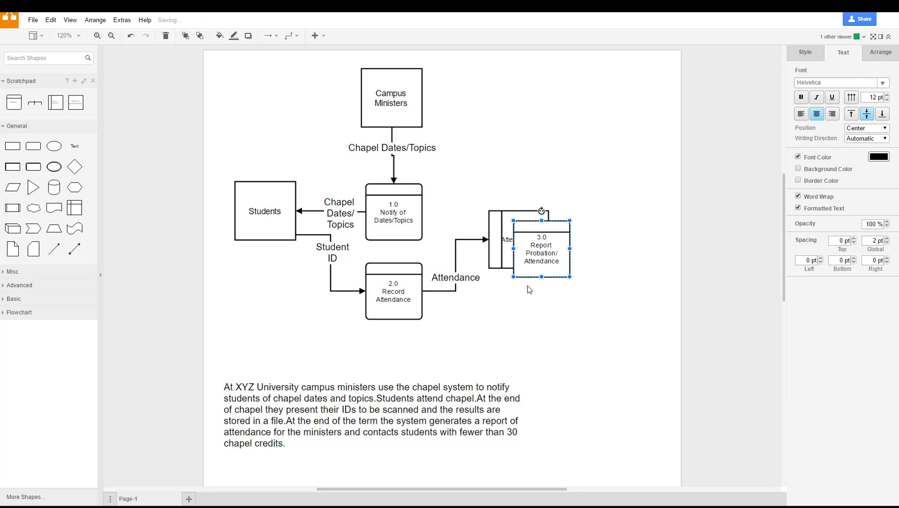
left_click_drag(560, 246, 617, 312)
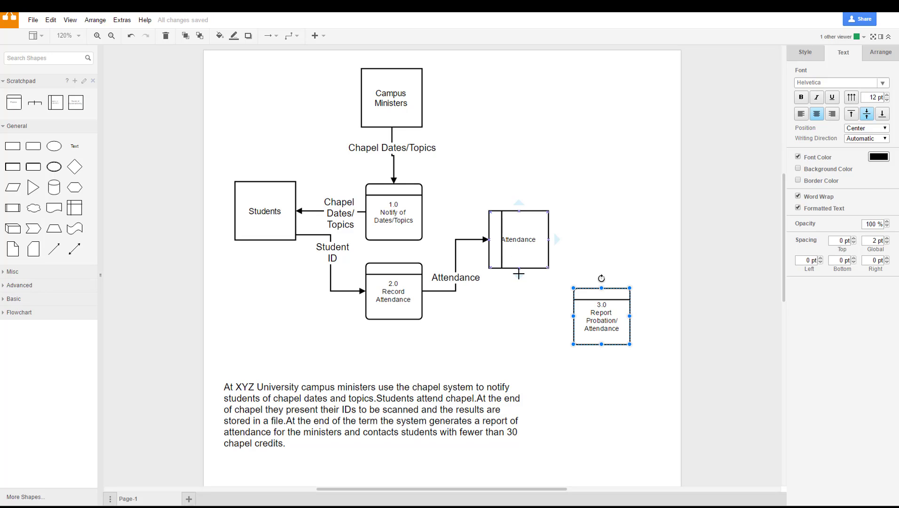
Draw an 'Attendance' flow from the Attendance store into process 3.0 and reposition its label.
left_click_drag(519, 273, 570, 323)
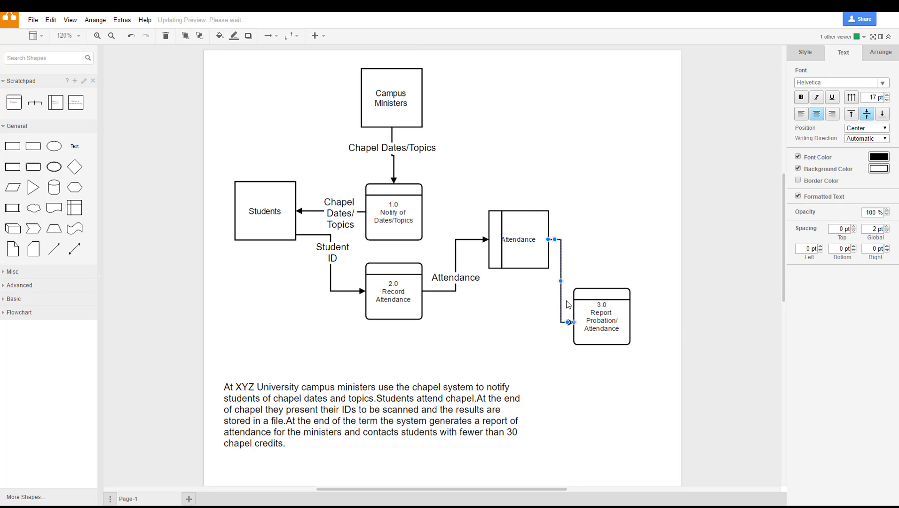
double_click(563, 269)
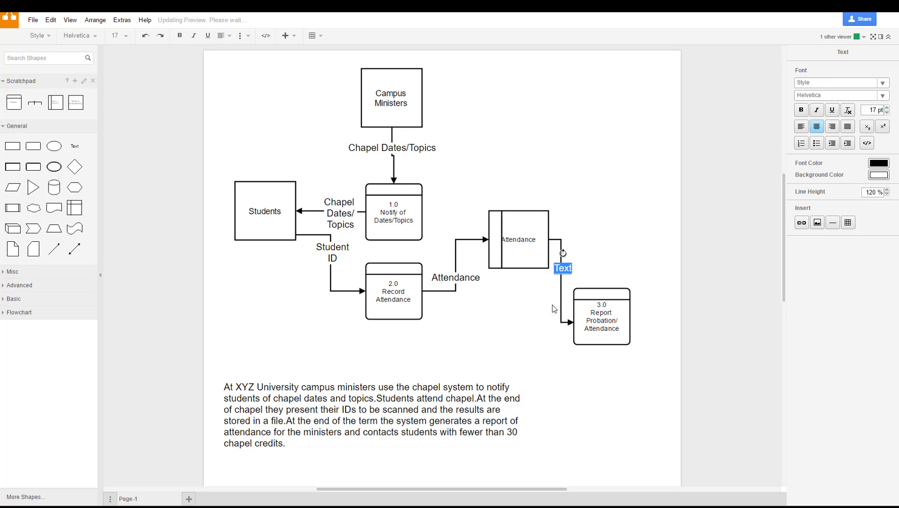
type("Attendance")
left_click(555, 295)
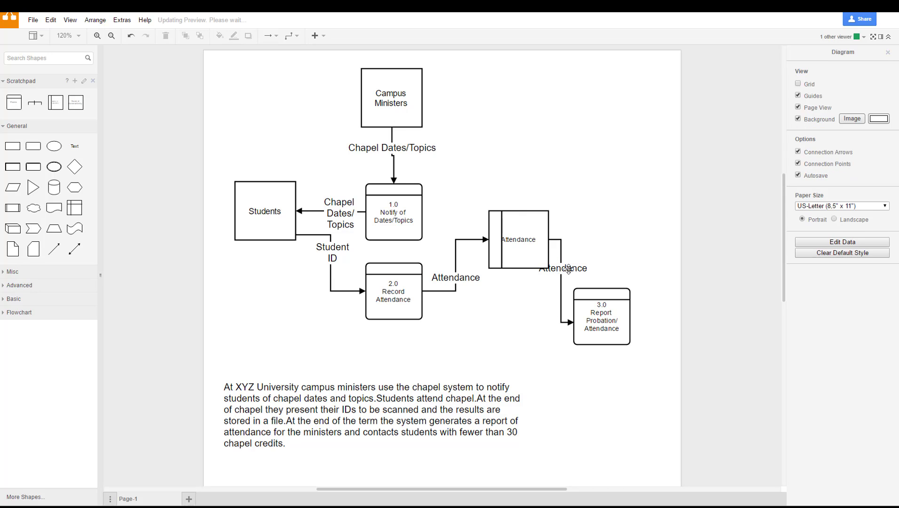
left_click_drag(568, 267, 422, 90)
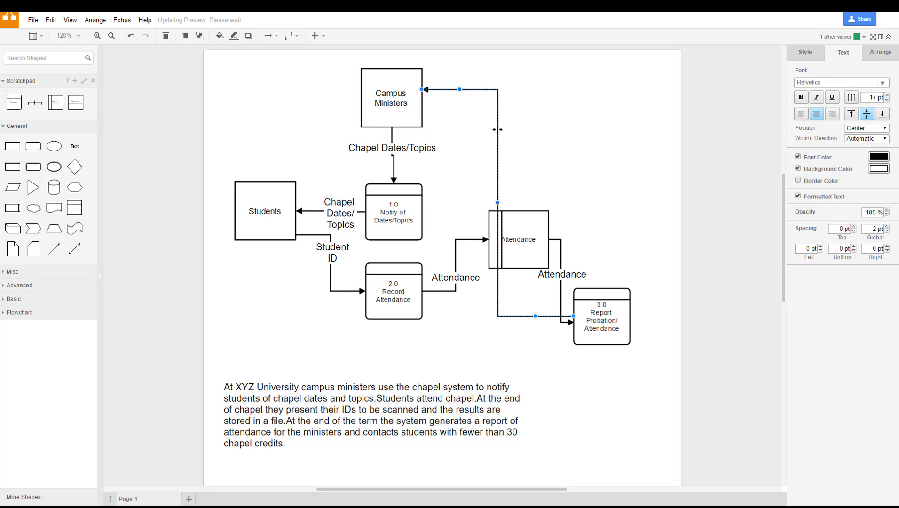
Add a two-line 'Attendance Report' flow from process 3.0 to Campus Ministers.
left_click_drag(499, 129, 605, 136)
double_click(604, 131)
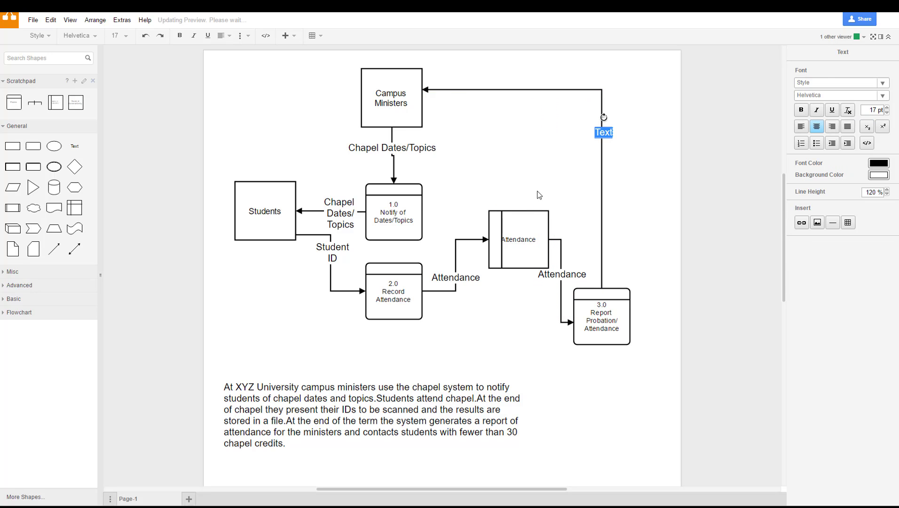
key("BackSpace")
type("Attendance")
key("Return")
type("R")
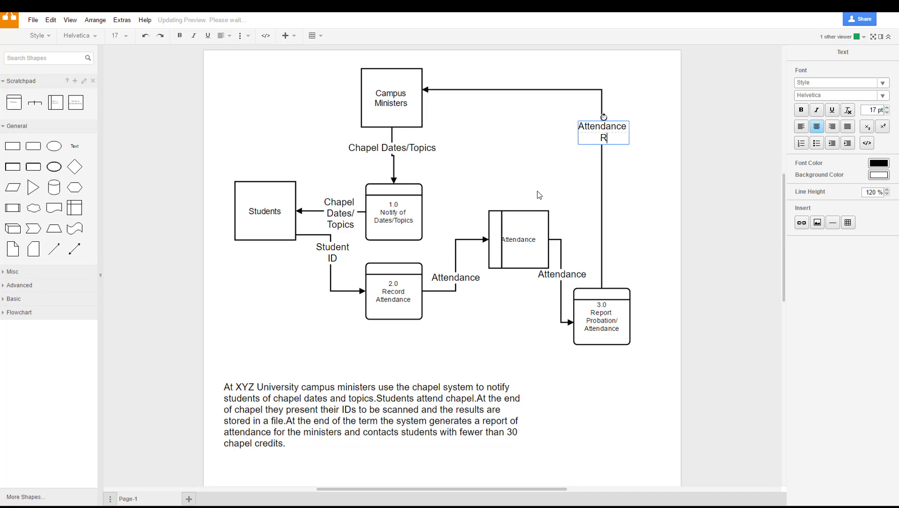
type("eport")
left_click(599, 334)
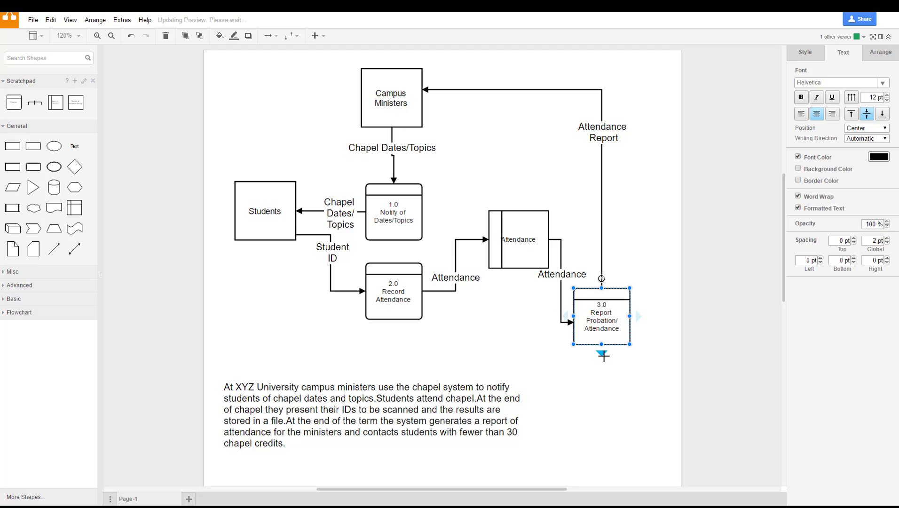
Route a two-line 'Probation Status' flow from process 3.0 to Students, beneath process 2.0.
left_click_drag(602, 353, 254, 241)
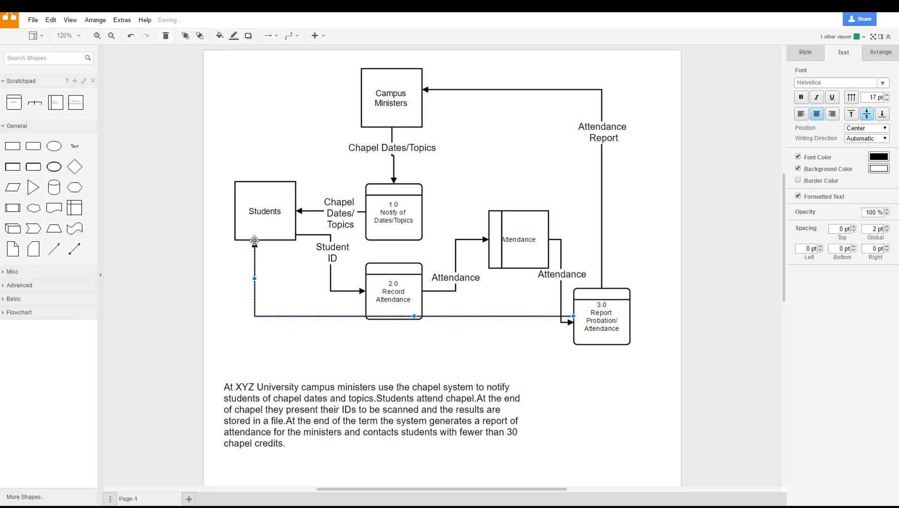
left_click_drag(487, 316, 489, 342)
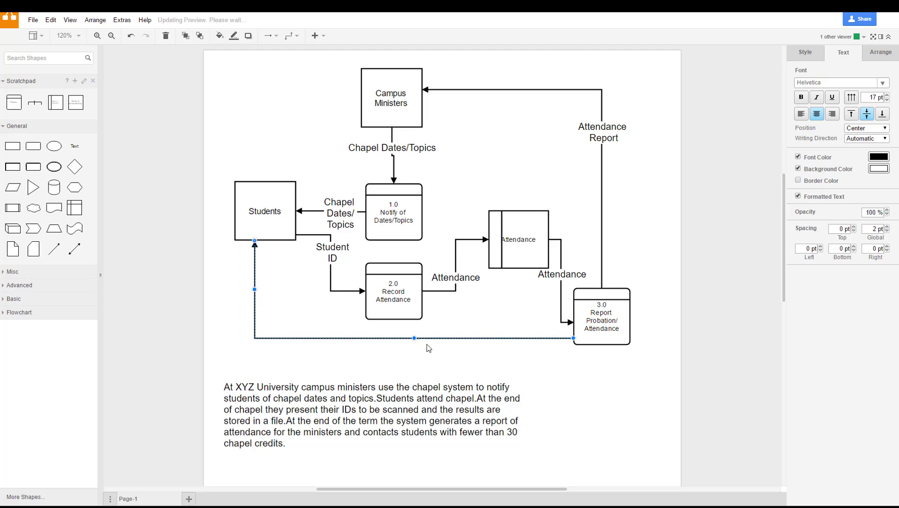
double_click(398, 336)
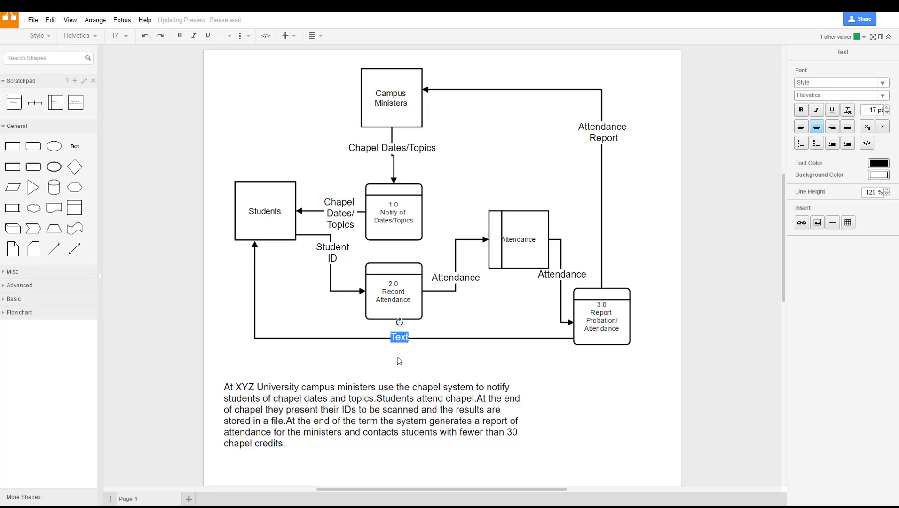
type("Probation")
key("Return")
type("Status")
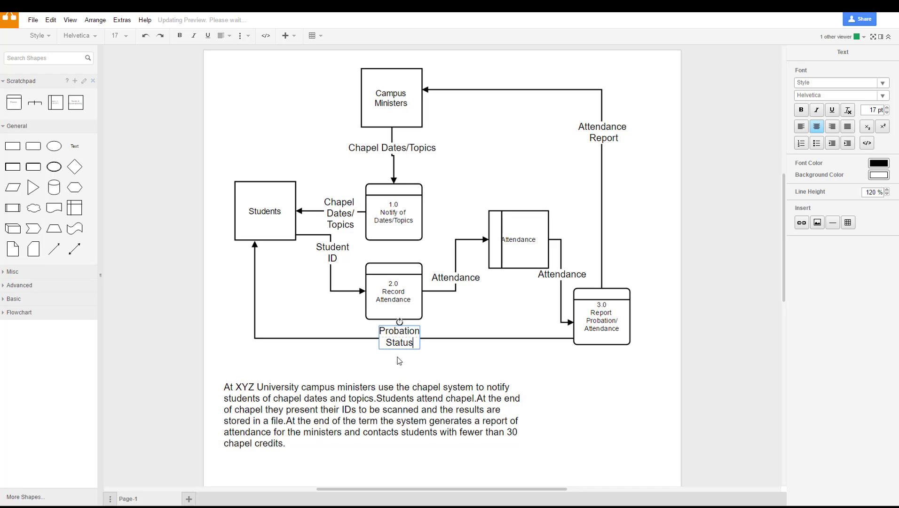
left_click(159, 282)
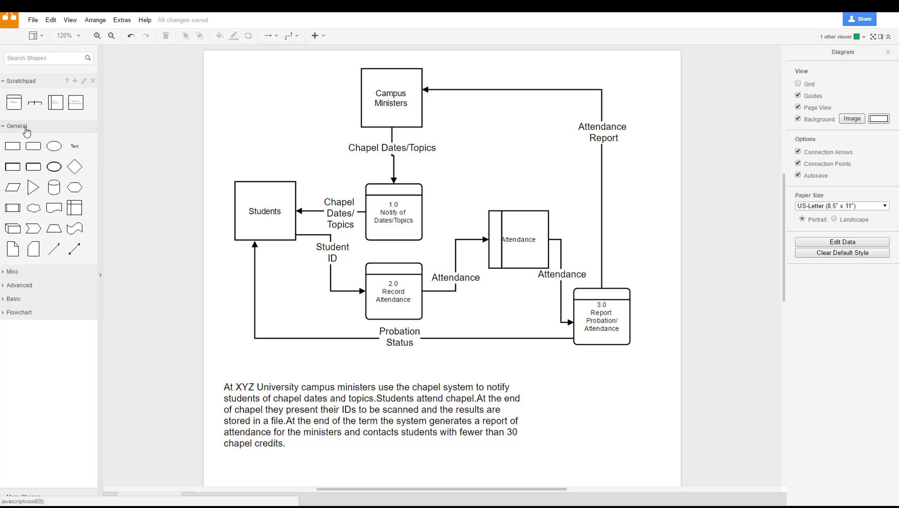
Place the title 'XYZ Level 1 Diagram' top-left, widening its box to fit one line.
left_click_drag(74, 146, 241, 74)
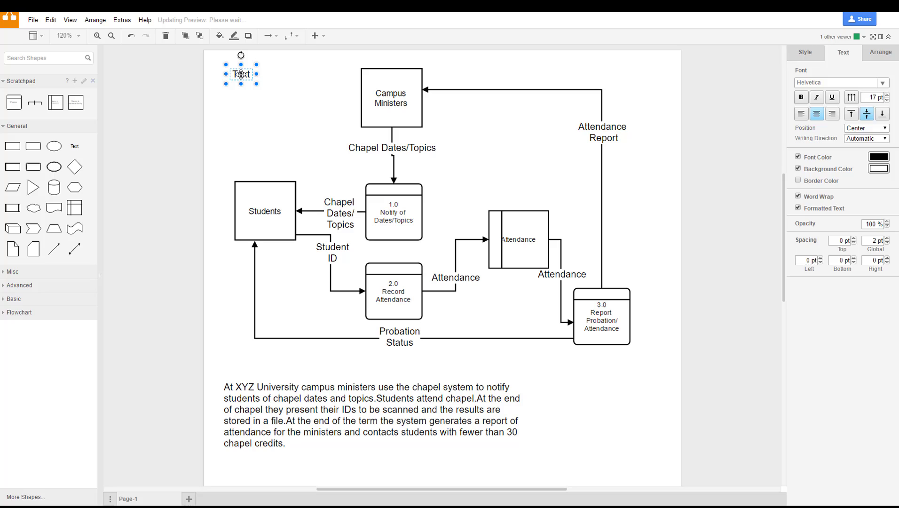
double_click(241, 74)
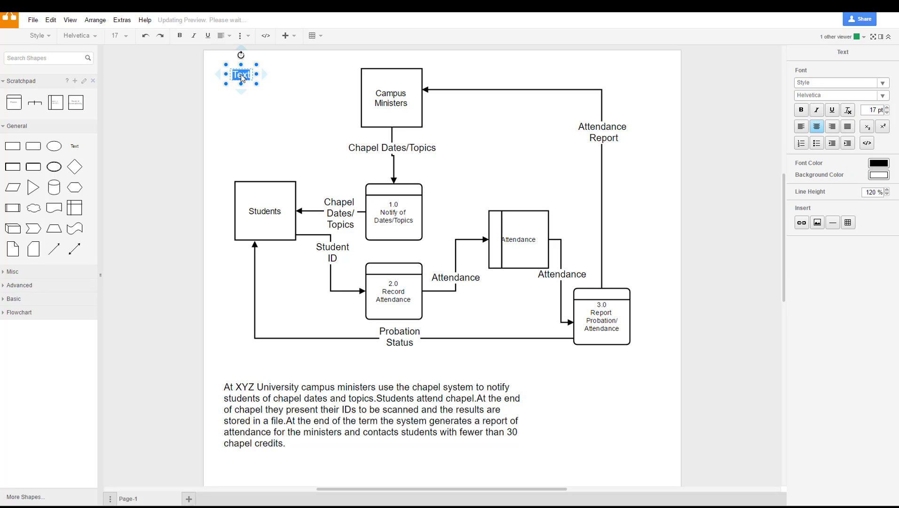
type("Level 1 Dai")
type("gt")
key("BackSpace")
type("ram")
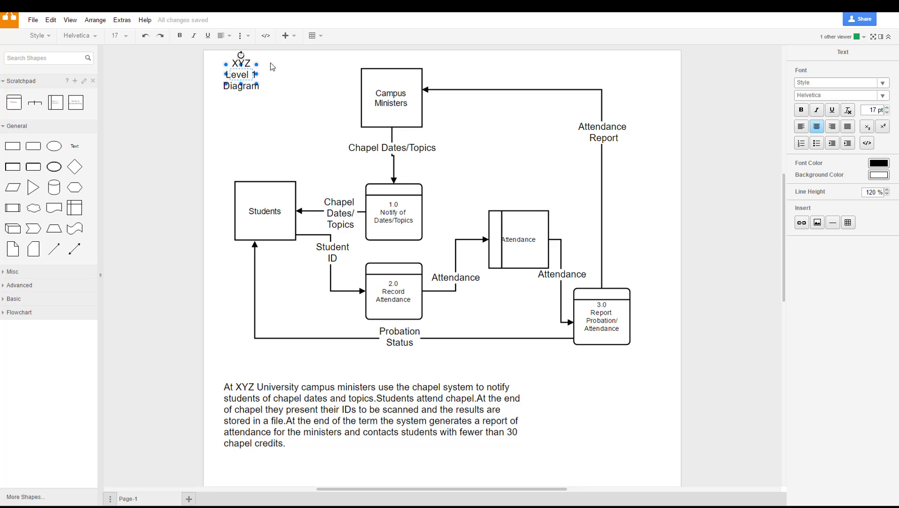
left_click(267, 106)
left_click(255, 84)
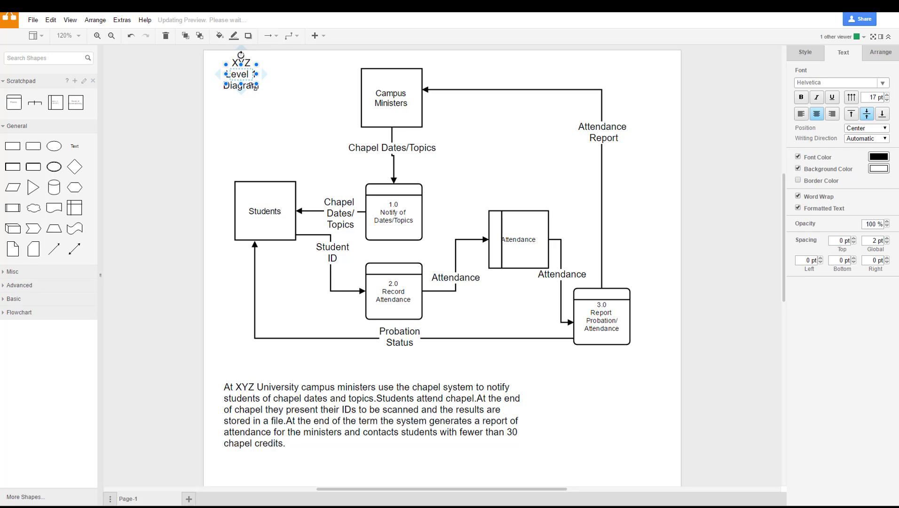
left_click_drag(258, 87, 322, 106)
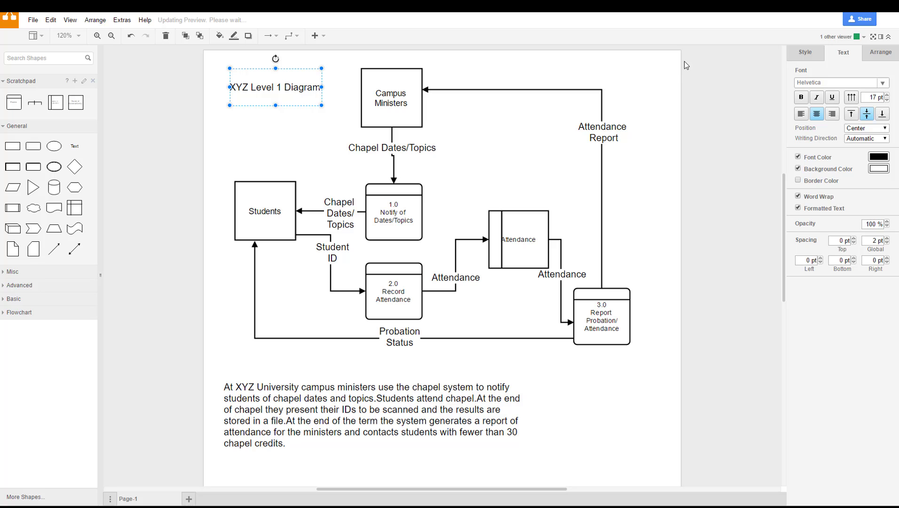
left_click(698, 116)
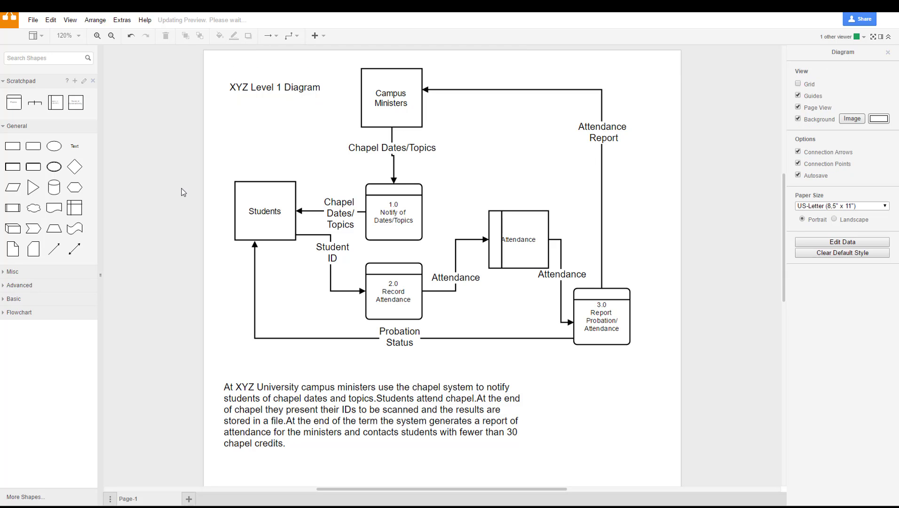